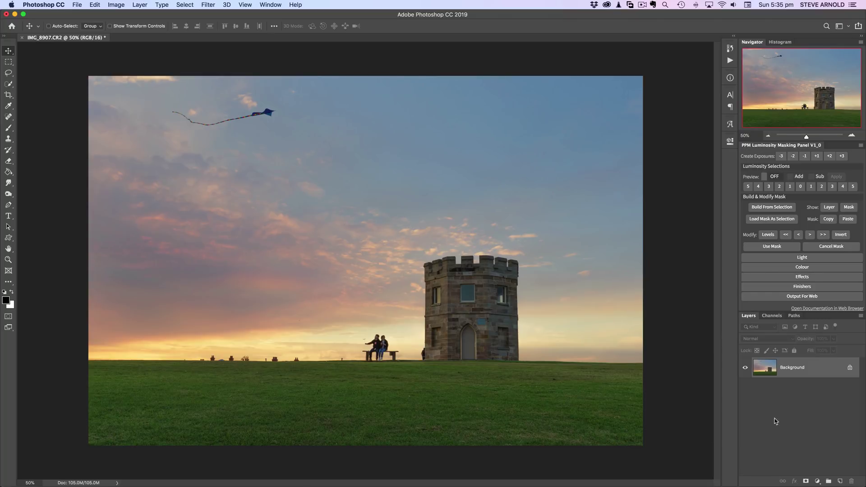
# - Add a Curves adjustment layer and apply its Auto curve to brighten the sunset photo
pyautogui.click(817, 481)
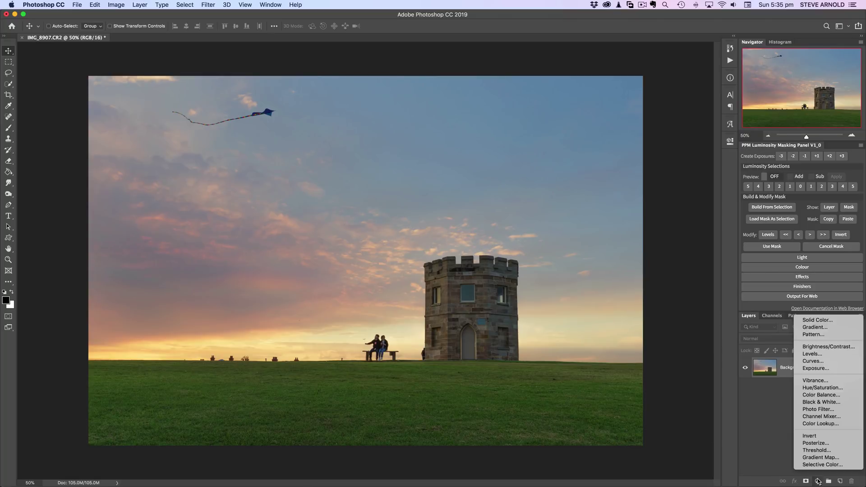
pyautogui.click(826, 363)
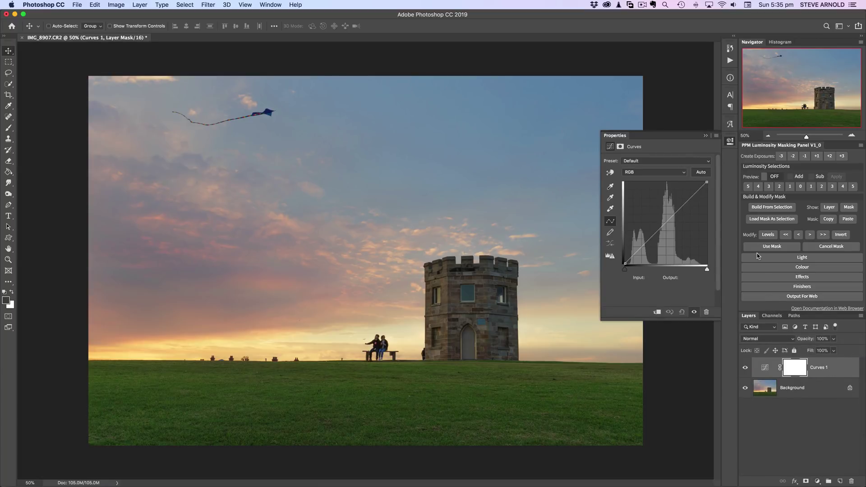
pyautogui.click(700, 173)
pyautogui.click(701, 173)
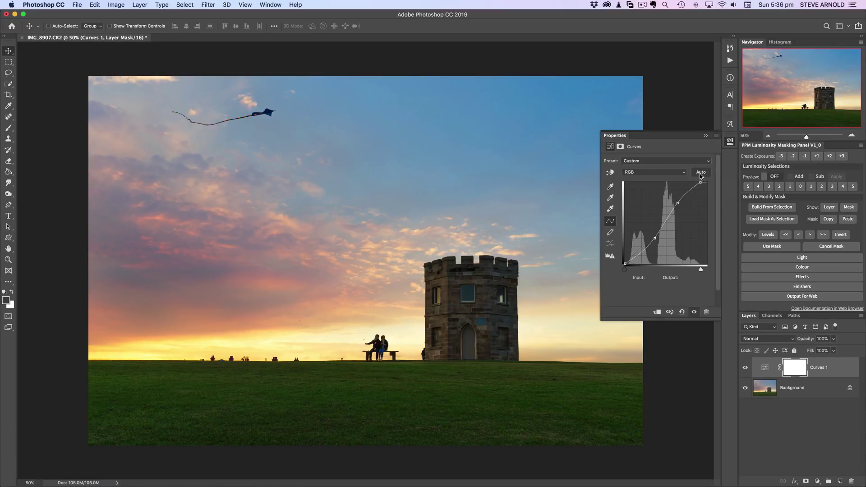
# - Open the Auto Color Correction Options and try each algorithm in turn
pyautogui.keyDown('alt'); pyautogui.click(701, 173); pyautogui.keyUp('alt')
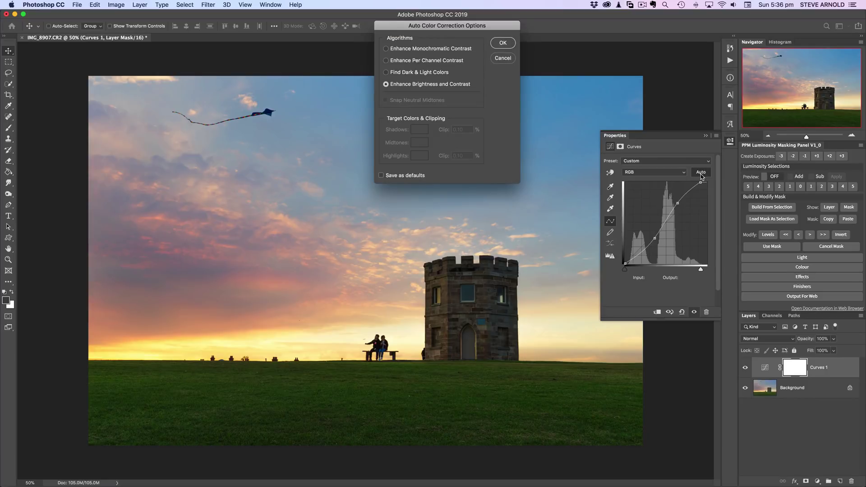
pyautogui.moveTo(508, 26)
pyautogui.mouseDown()
pyautogui.moveTo(507, 42)
pyautogui.moveTo(514, 38)
pyautogui.mouseUp()
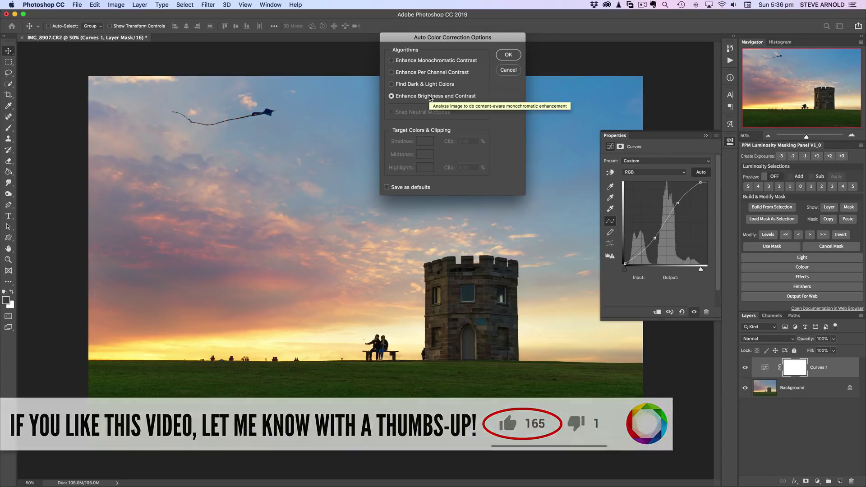
pyautogui.click(426, 62)
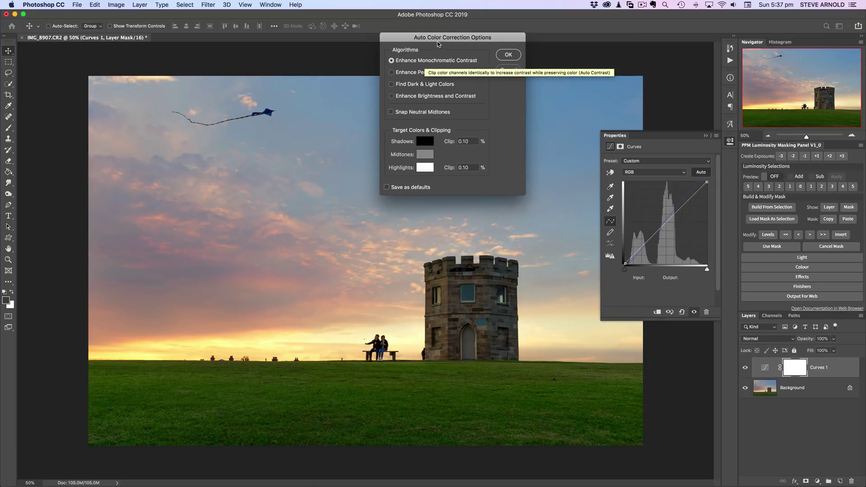
pyautogui.moveTo(440, 38); pyautogui.dragTo(434, 21)
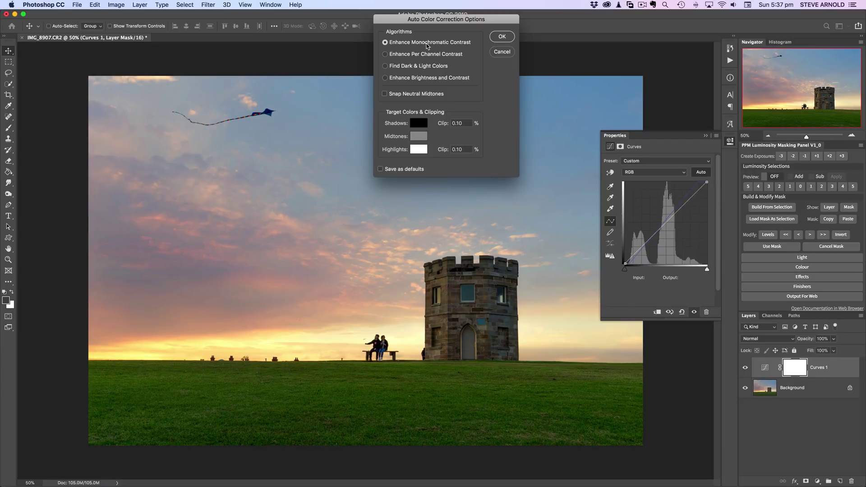
pyautogui.click(418, 57)
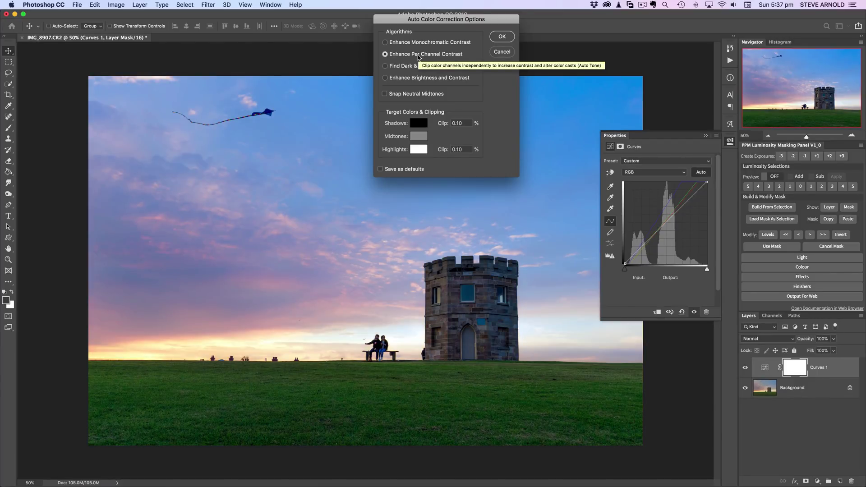
pyautogui.click(405, 65)
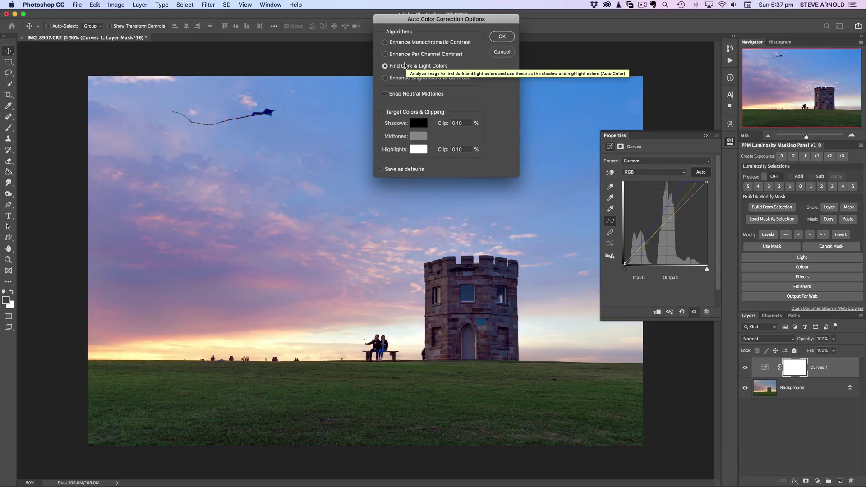
pyautogui.click(400, 78)
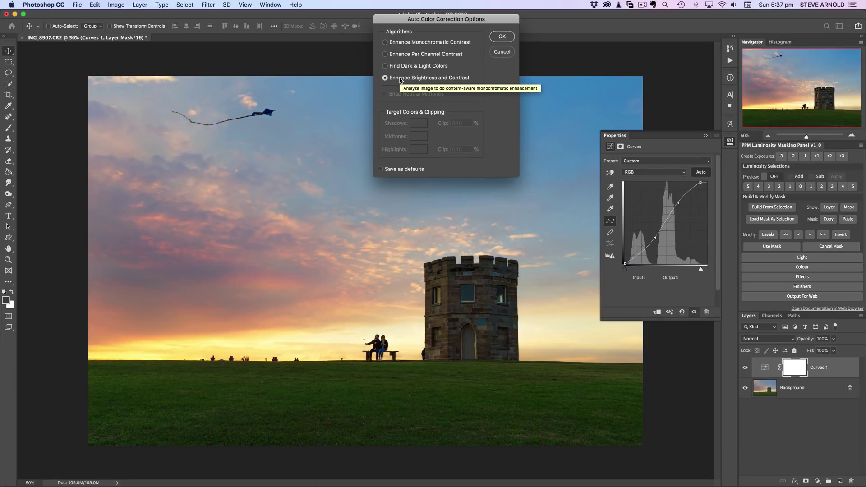
# - Settle on Enhance Monochromatic Contrast with Snap Neutral Midtones left off
pyautogui.click(435, 43)
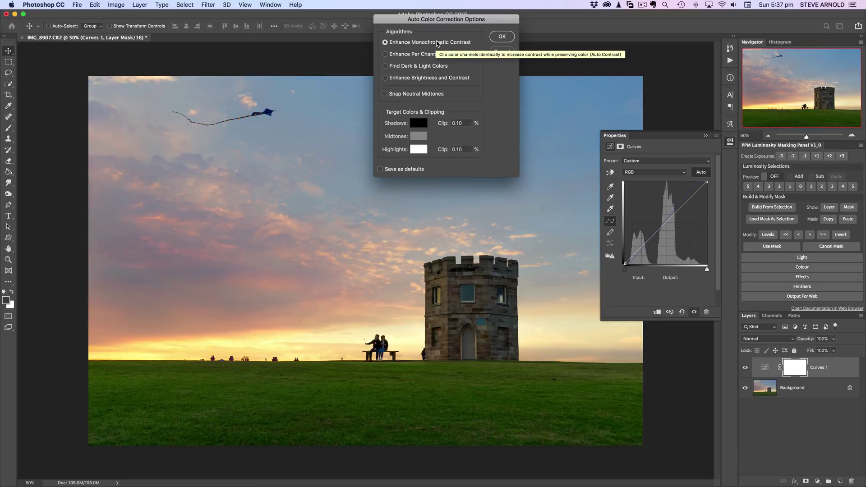
pyautogui.click(416, 94)
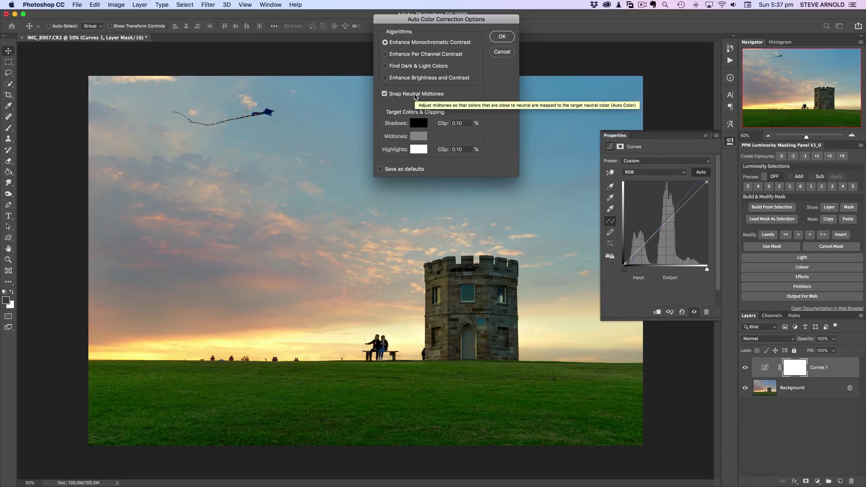
pyautogui.click(415, 95)
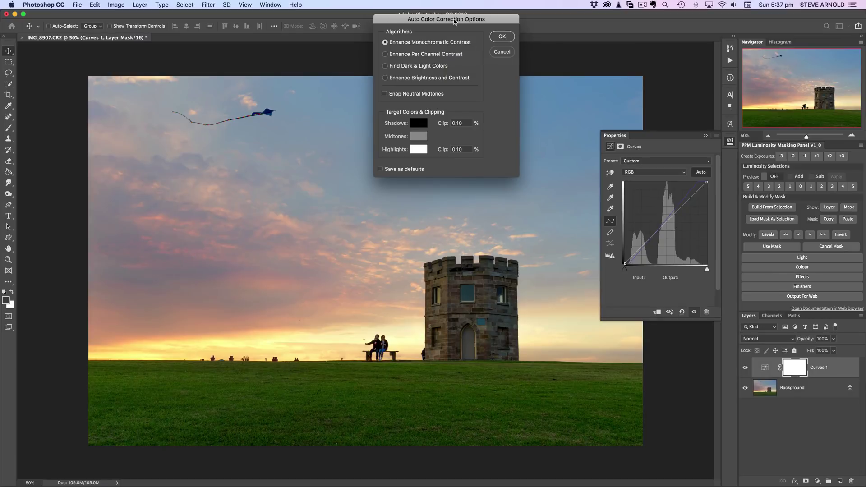
# - Compare the auto algorithms again, ending on Enhance Brightness and Contrast, then cancel the dialog
pyautogui.moveTo(454, 21); pyautogui.dragTo(445, 18)
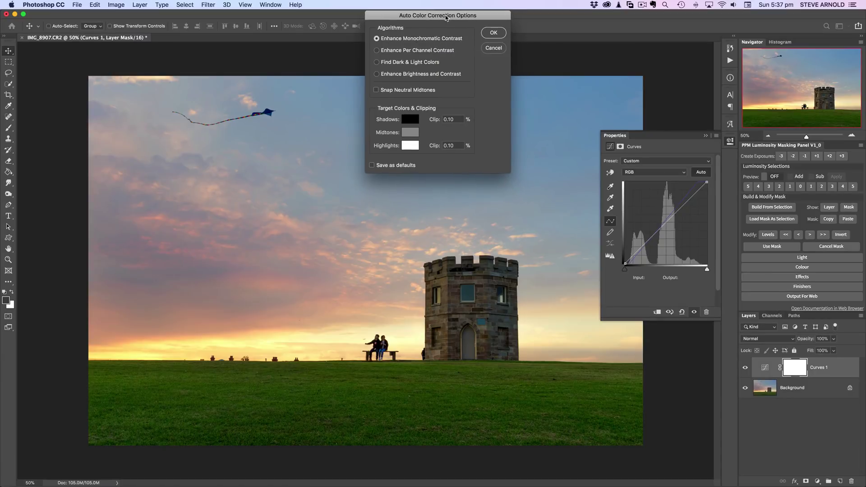
pyautogui.click(434, 51)
pyautogui.click(426, 63)
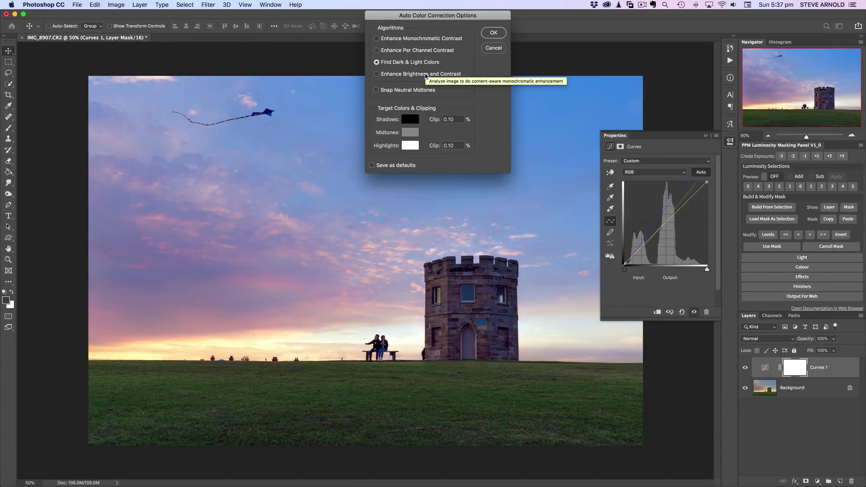
pyautogui.click(425, 74)
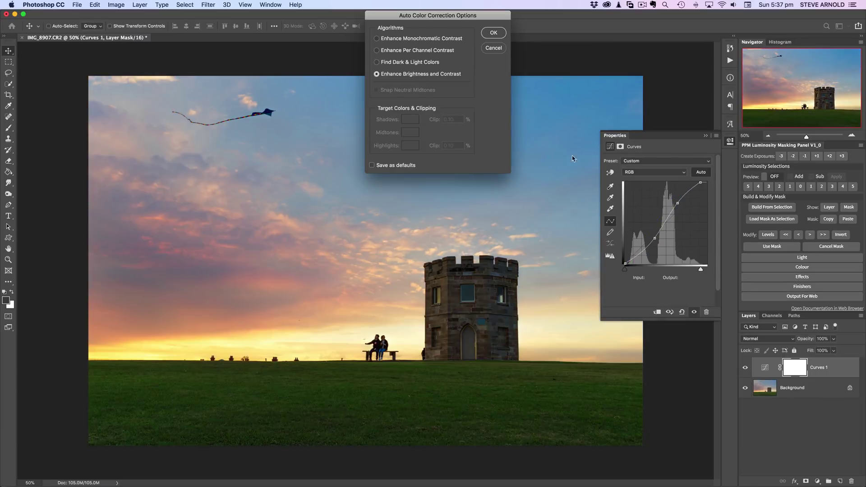
pyautogui.click(415, 42)
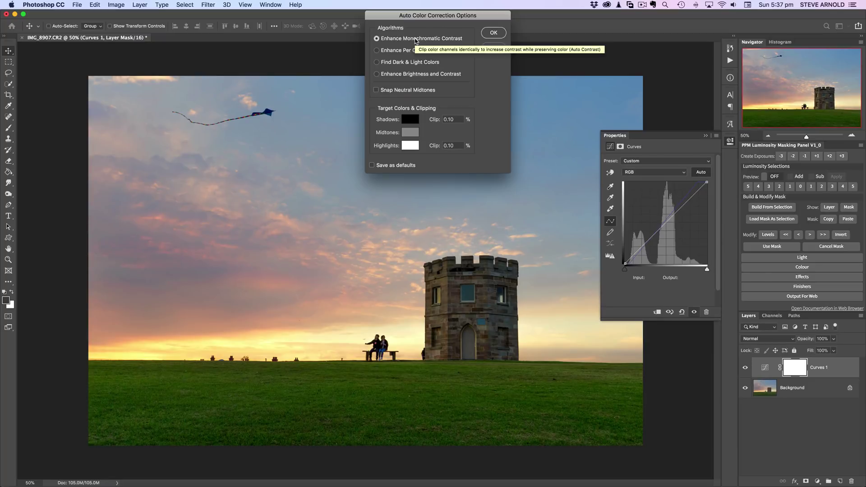
pyautogui.click(416, 51)
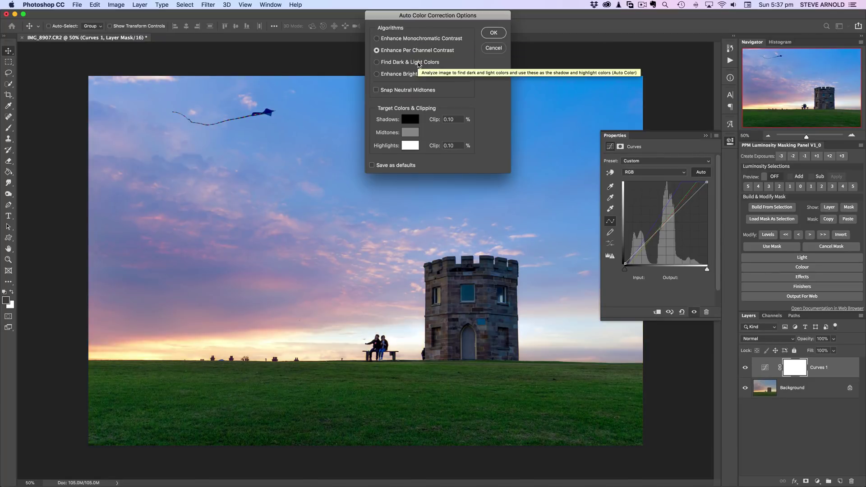
pyautogui.click(417, 75)
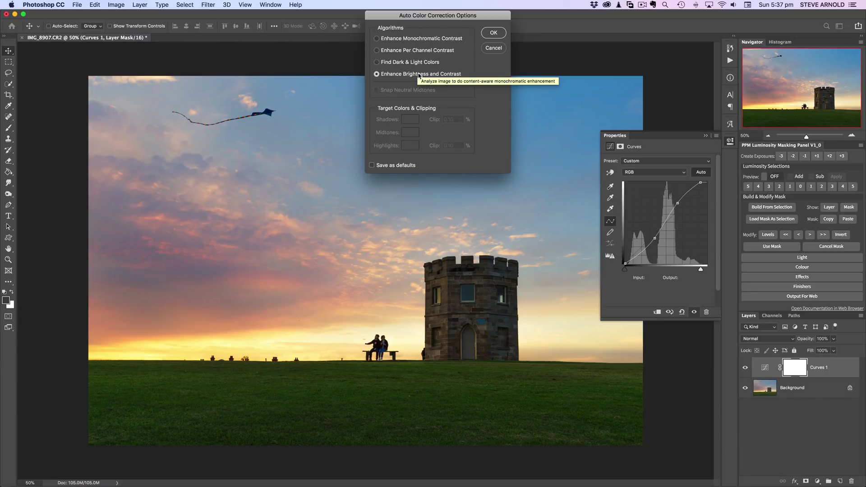
pyautogui.click(499, 51)
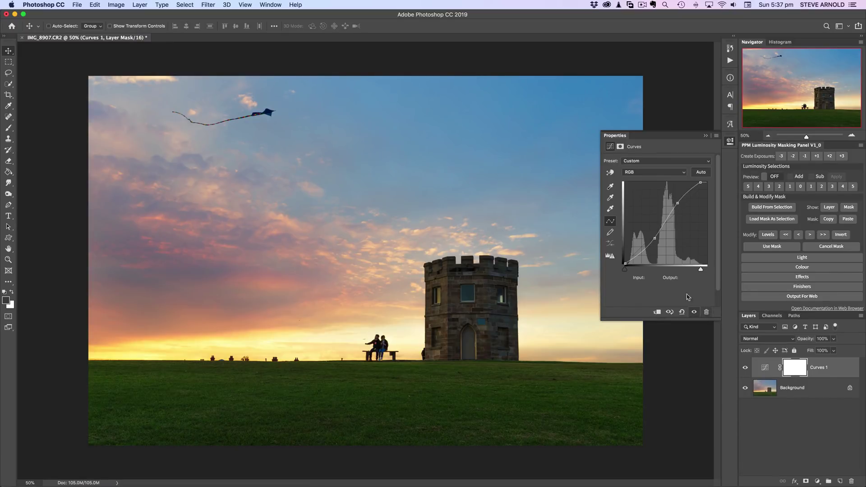
# - Reset Curves 1 to the Default straight curve and pick the on-image adjustment tool
pyautogui.click(682, 313)
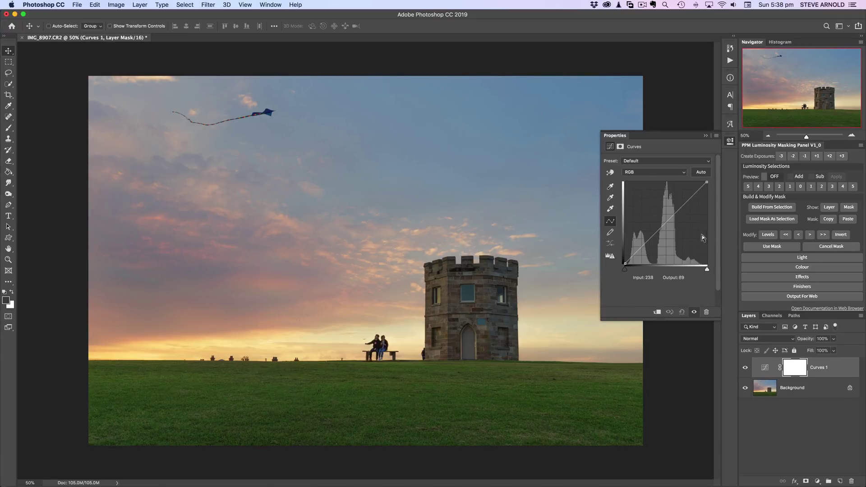
pyautogui.click(610, 172)
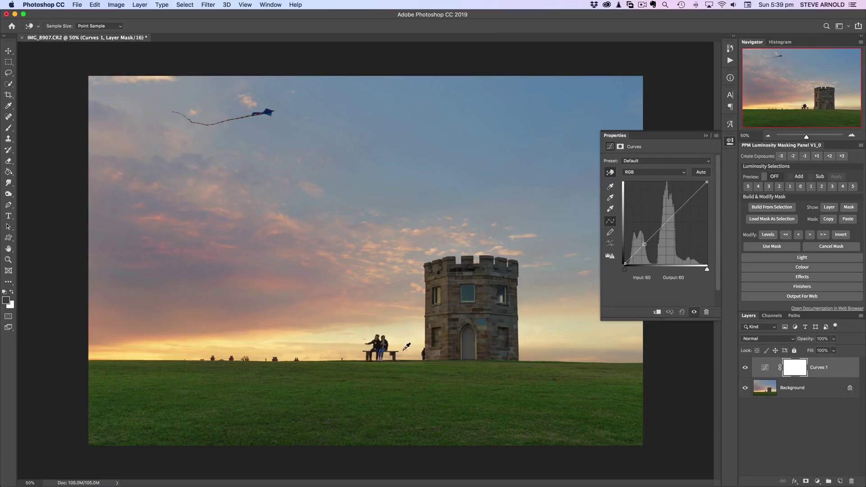
# - Add a couple of test points to the curve, then reset it to a straight line
pyautogui.click(639, 248)
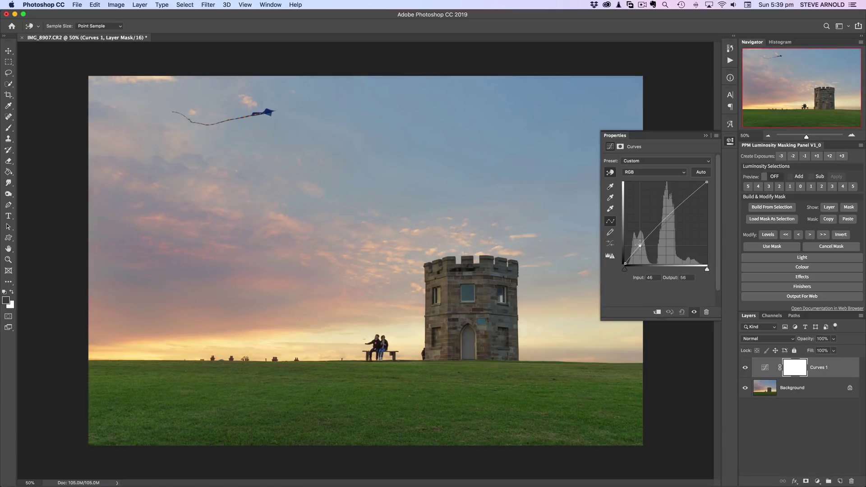
pyautogui.click(672, 215)
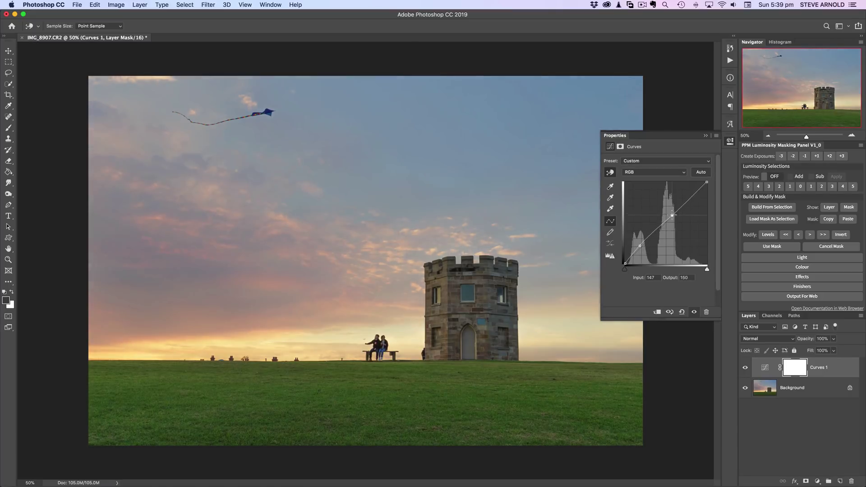
pyautogui.click(681, 311)
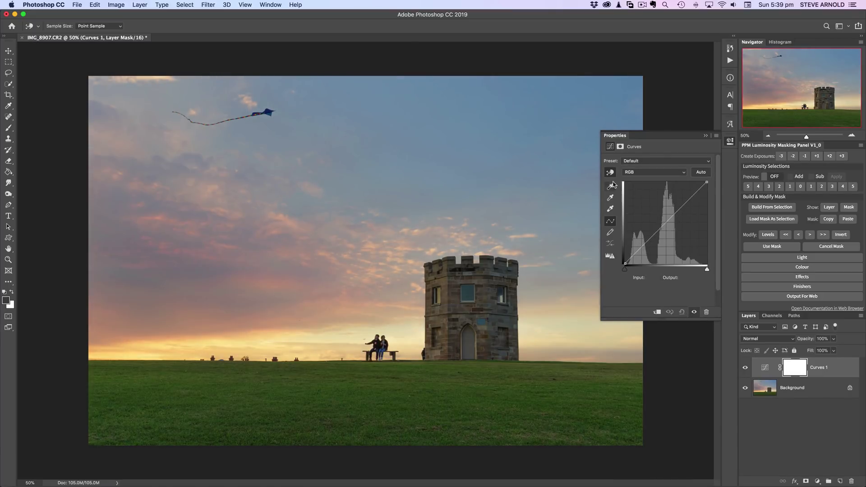
# - Sample the grass and sky on the photo, dragging to brighten and darken their tones
pyautogui.click(284, 391)
pyautogui.moveTo(284, 391); pyautogui.dragTo(284, 386)
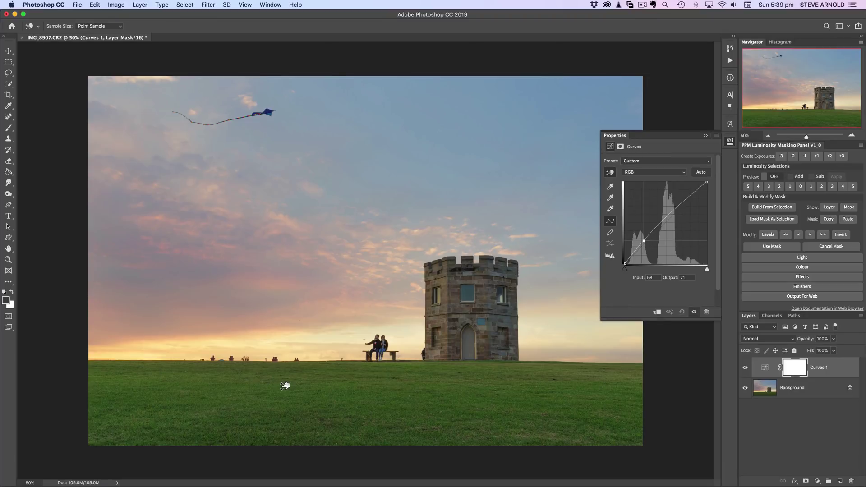
pyautogui.moveTo(284, 385); pyautogui.dragTo(284, 395)
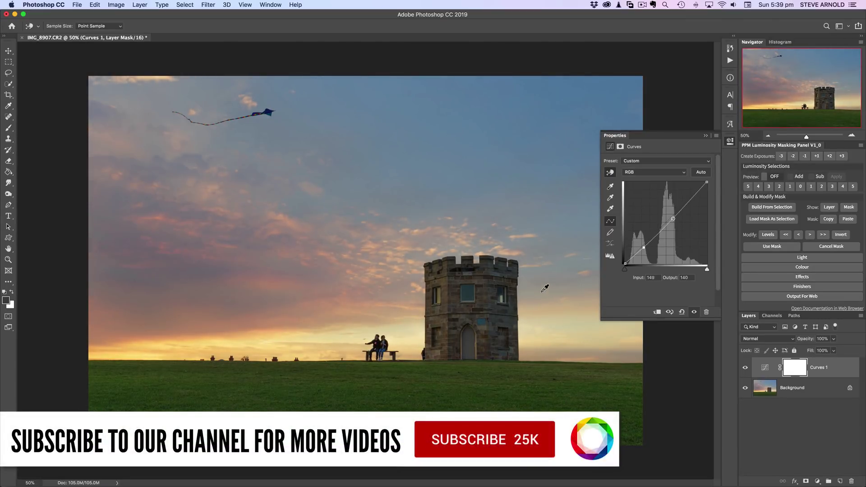
pyautogui.moveTo(558, 209); pyautogui.dragTo(558, 198)
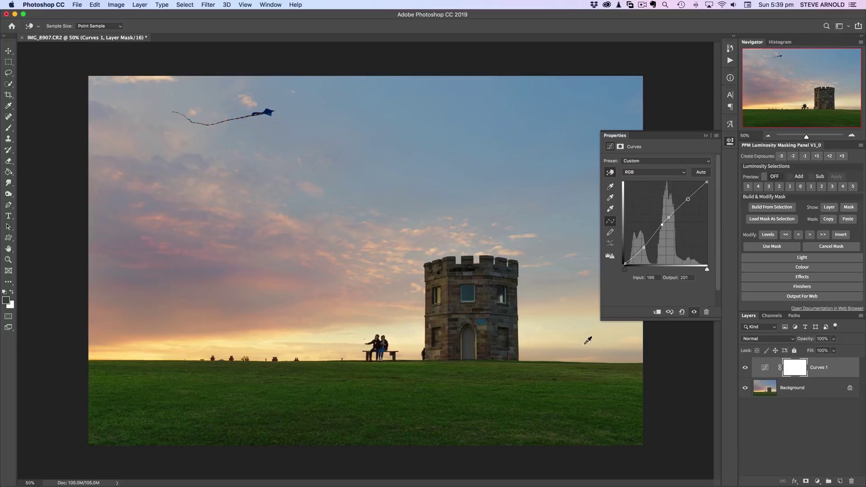
pyautogui.moveTo(564, 323)
pyautogui.mouseDown()
pyautogui.moveTo(564, 333)
pyautogui.moveTo(564, 323)
pyautogui.mouseUp()
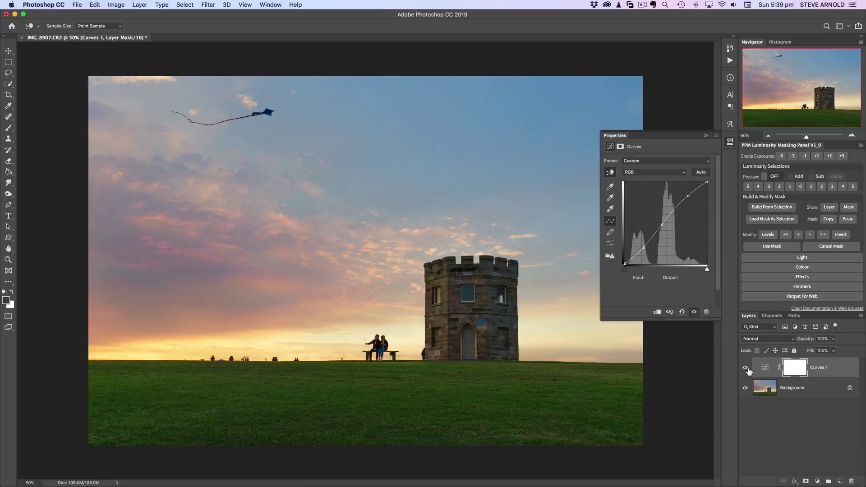
# - Reset Curves 1 and show its layer mask settings (Density 100%, Feather 0 px)
pyautogui.click(681, 312)
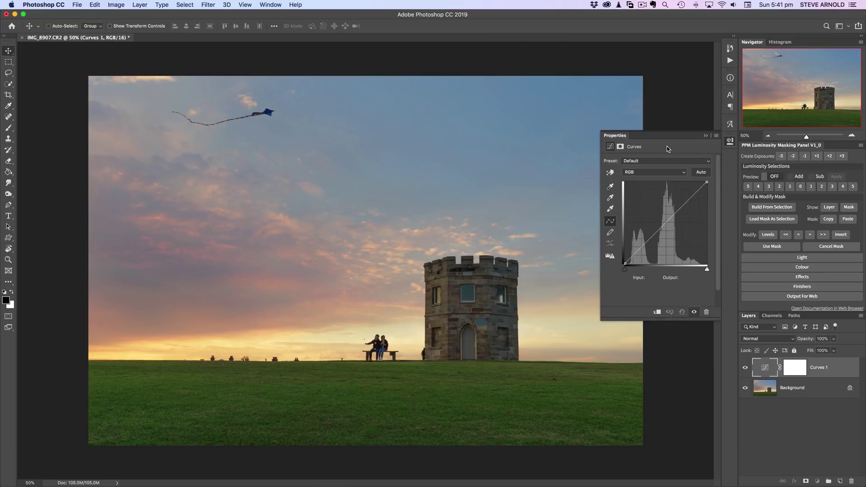
pyautogui.click(769, 369)
pyautogui.click(620, 147)
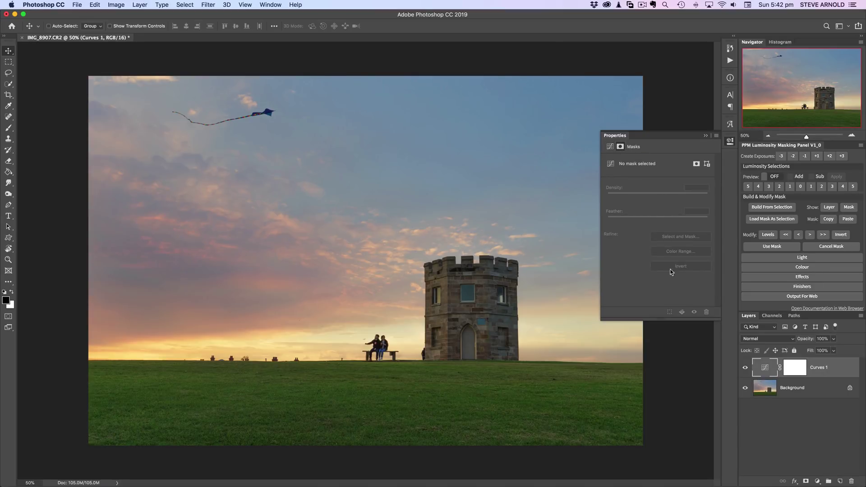
pyautogui.click(793, 369)
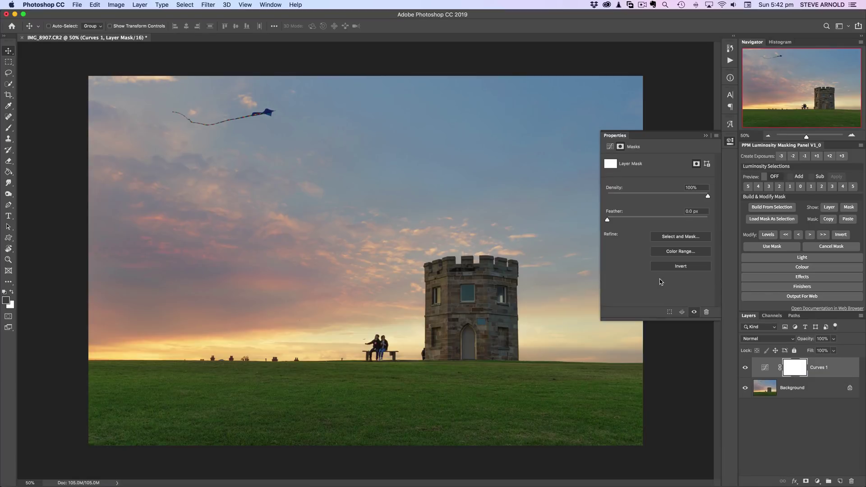
# - Open Color Range for the Curves 1 mask, sample the sky clouds, and set Fuzziness to 66
pyautogui.click(674, 253)
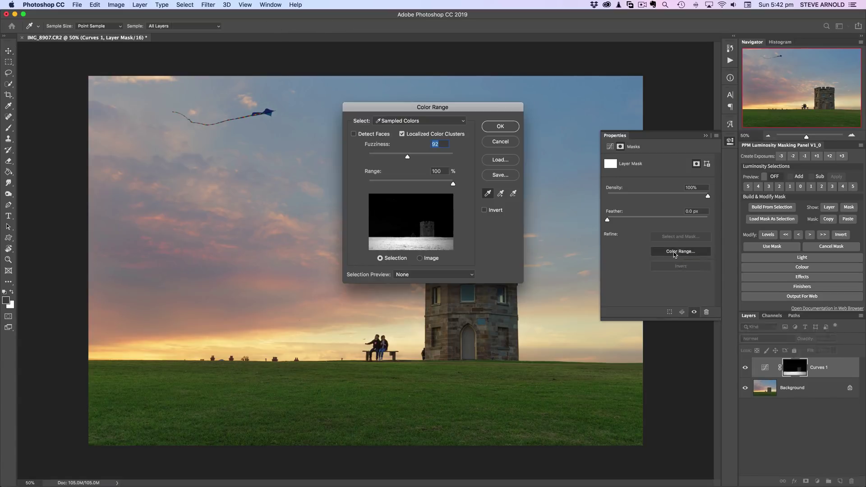
pyautogui.moveTo(499, 111); pyautogui.dragTo(519, 63)
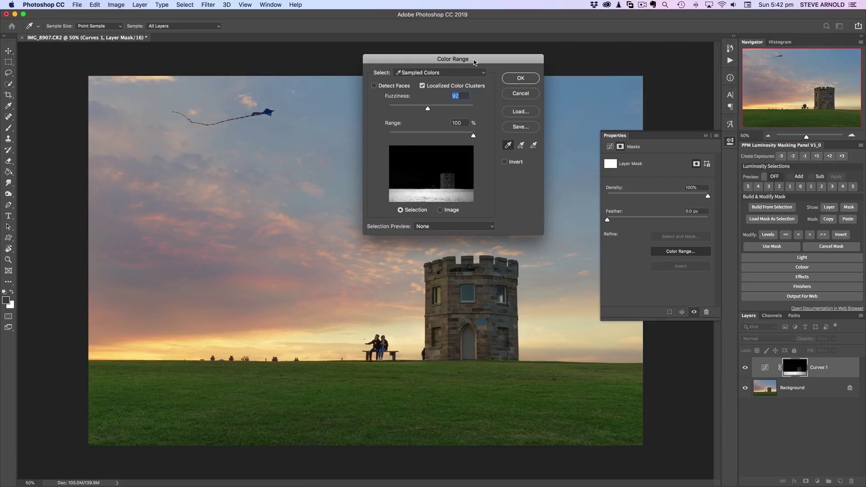
pyautogui.moveTo(474, 62); pyautogui.dragTo(491, 43)
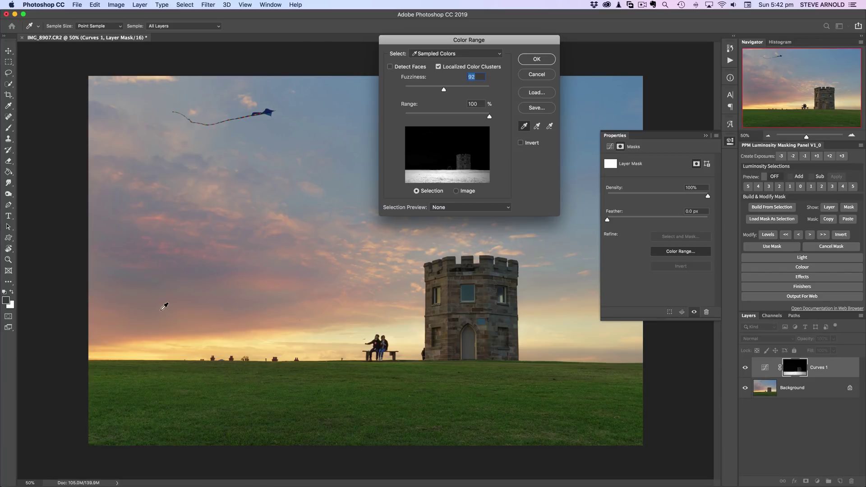
pyautogui.click(269, 278)
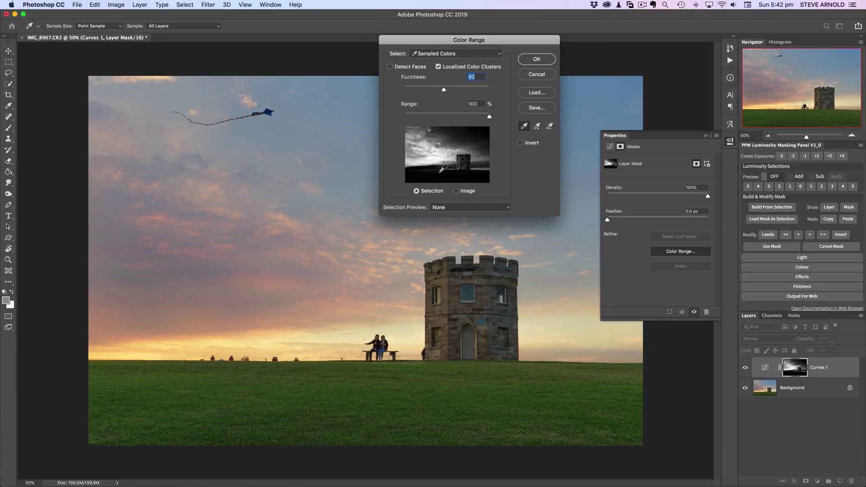
pyautogui.click(178, 318)
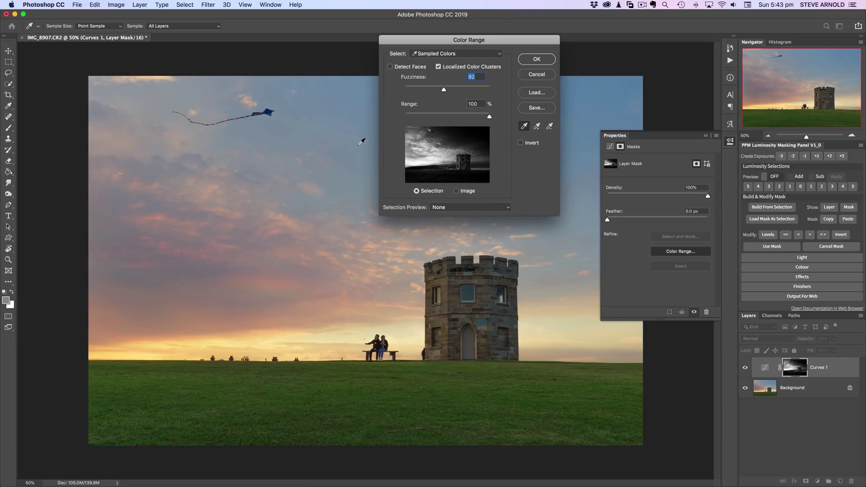
pyautogui.moveTo(444, 91); pyautogui.dragTo(423, 92)
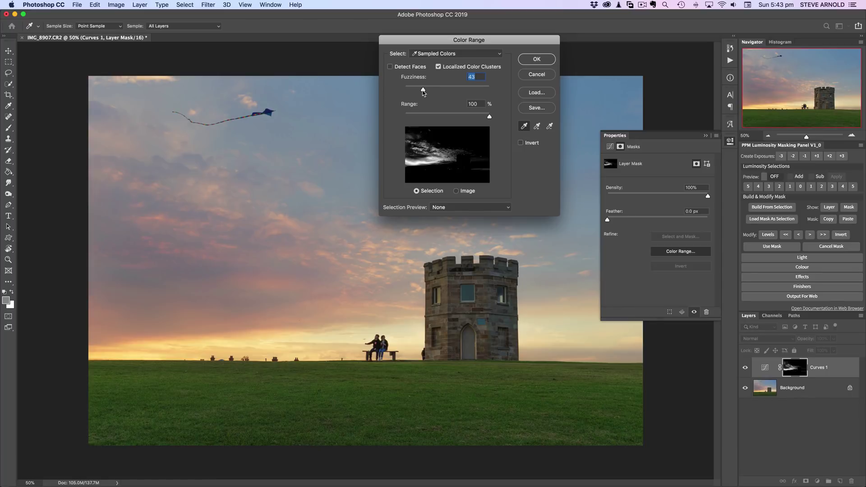
pyautogui.moveTo(423, 92); pyautogui.dragTo(433, 92)
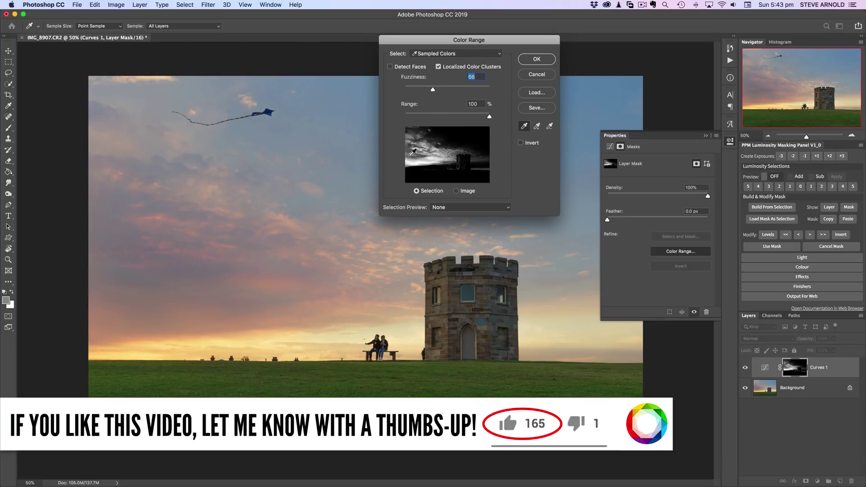
pyautogui.click(231, 309)
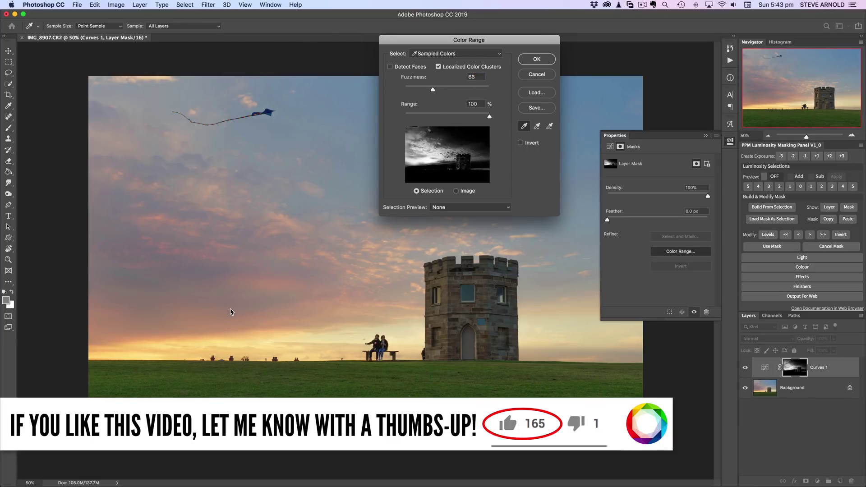
pyautogui.click(268, 316)
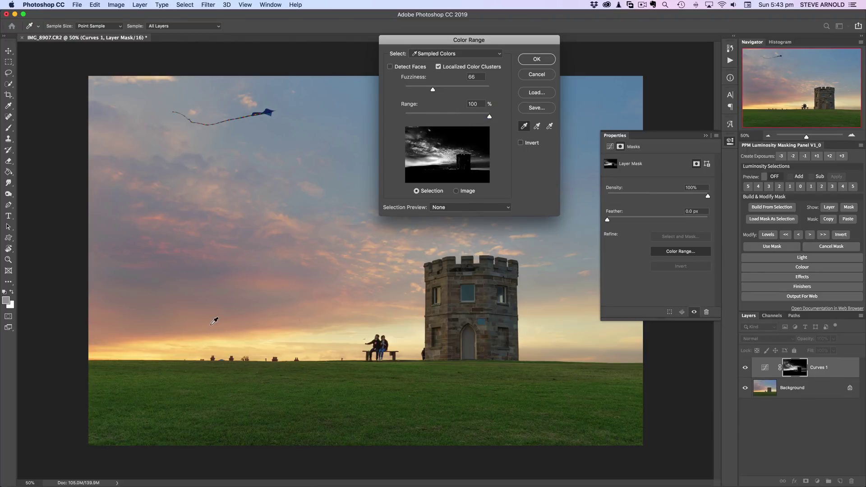
# - Apply the sky colour range as the Curves 1 mask and open its channel list
pyautogui.click(526, 61)
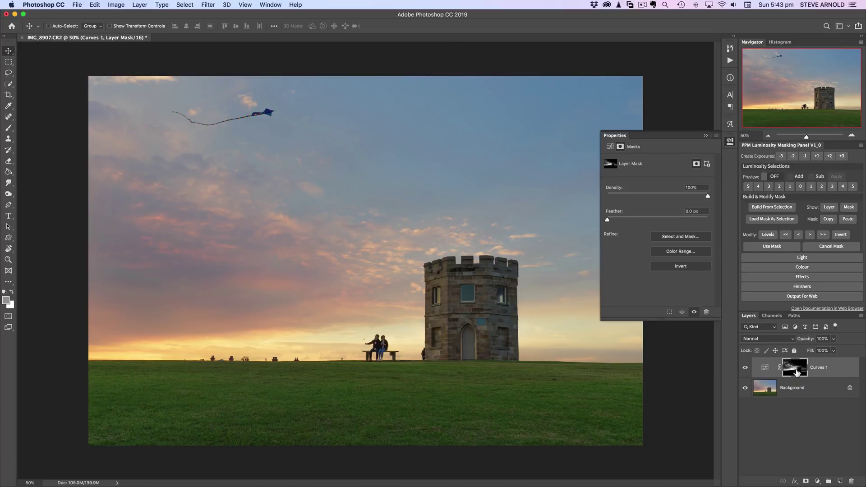
pyautogui.click(764, 367)
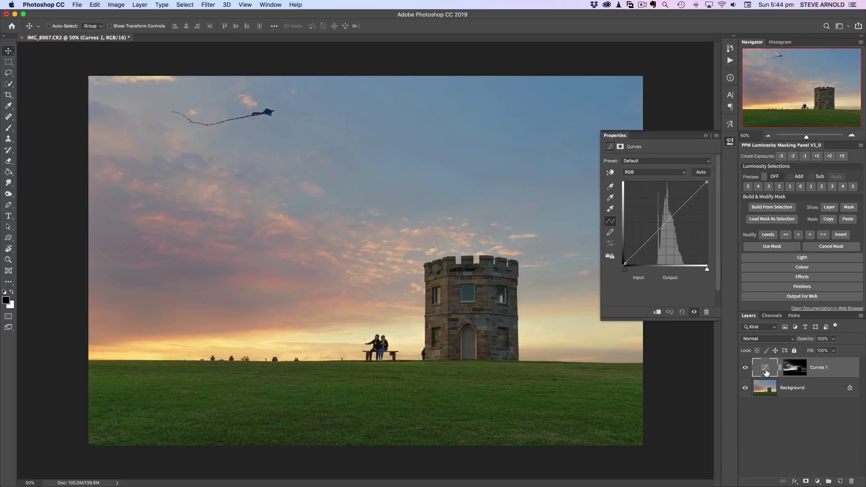
pyautogui.click(661, 174)
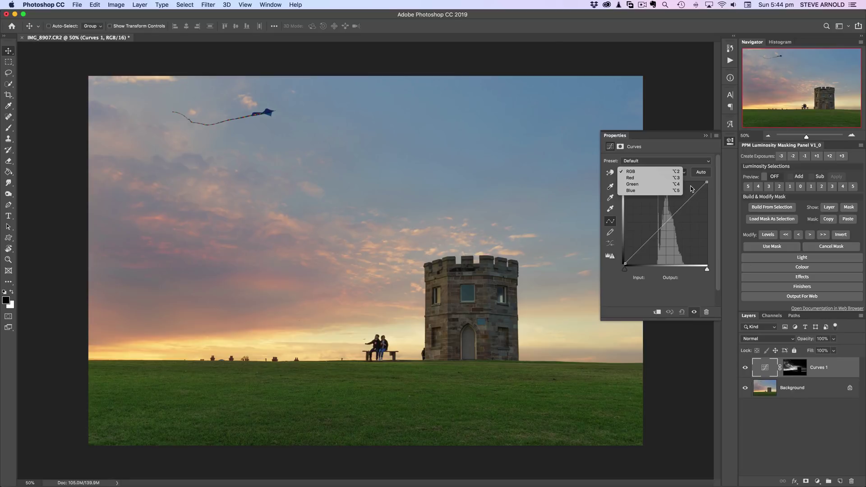
# - Raise the Red channel curve of Curves 1 to warm the masked clouds
pyautogui.click(652, 181)
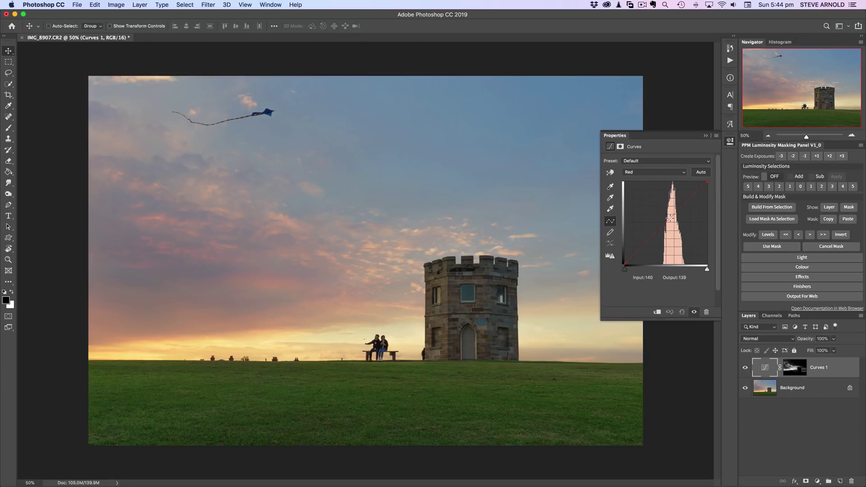
pyautogui.moveTo(670, 219); pyautogui.dragTo(669, 217)
pyautogui.moveTo(671, 211); pyautogui.dragTo(671, 213)
pyautogui.moveTo(670, 211); pyautogui.dragTo(670, 214)
pyautogui.moveTo(670, 212); pyautogui.dragTo(671, 212)
# - Try lifting the Green curve, then return to Red and lift input 142 to output 151
pyautogui.click(666, 173)
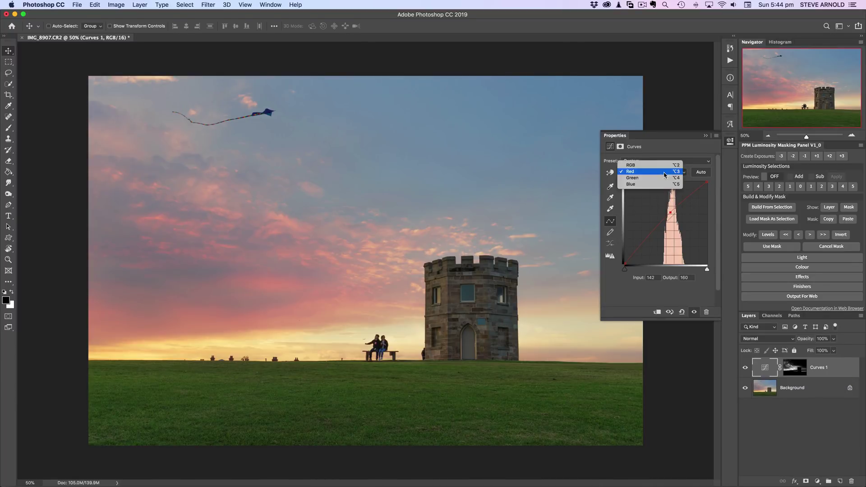
pyautogui.click(661, 179)
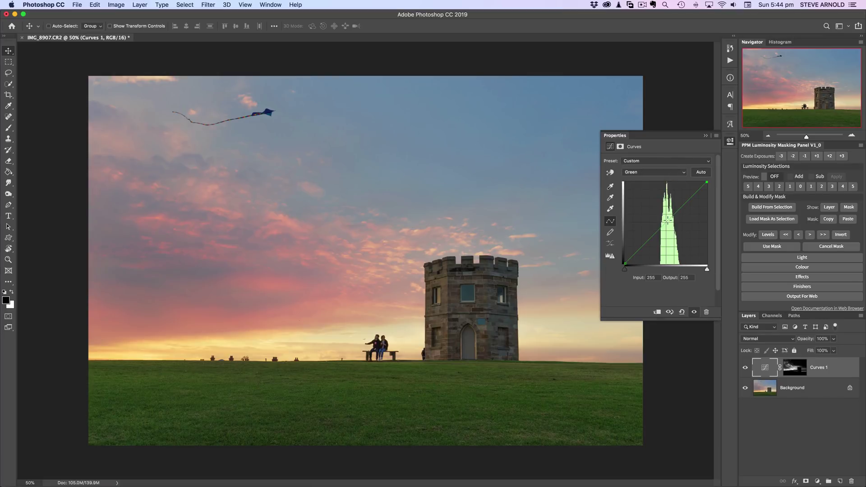
pyautogui.moveTo(667, 223); pyautogui.dragTo(676, 172)
pyautogui.click(675, 176)
pyautogui.click(671, 165)
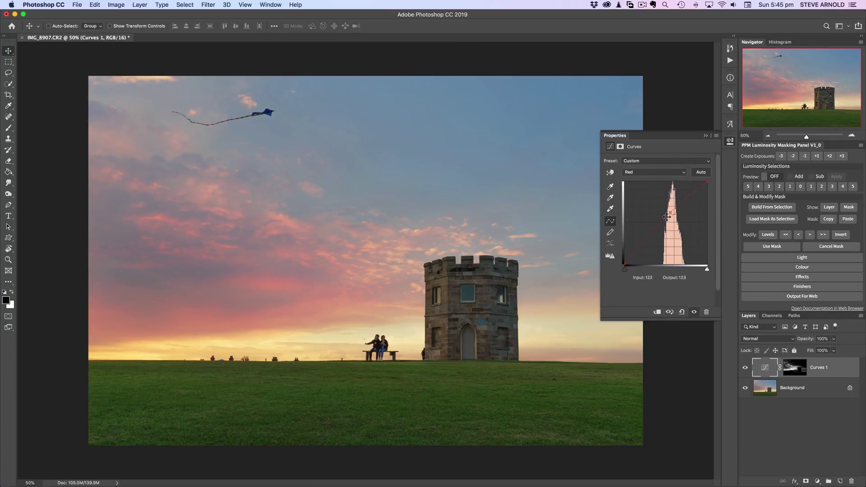
pyautogui.moveTo(668, 214); pyautogui.dragTo(670, 212)
# - Toggle Curves 1 visibility to compare before and after, then close its settings
pyautogui.click(745, 368)
pyautogui.click(746, 368)
pyautogui.click(745, 368)
pyautogui.click(745, 368)
pyautogui.click(730, 142)
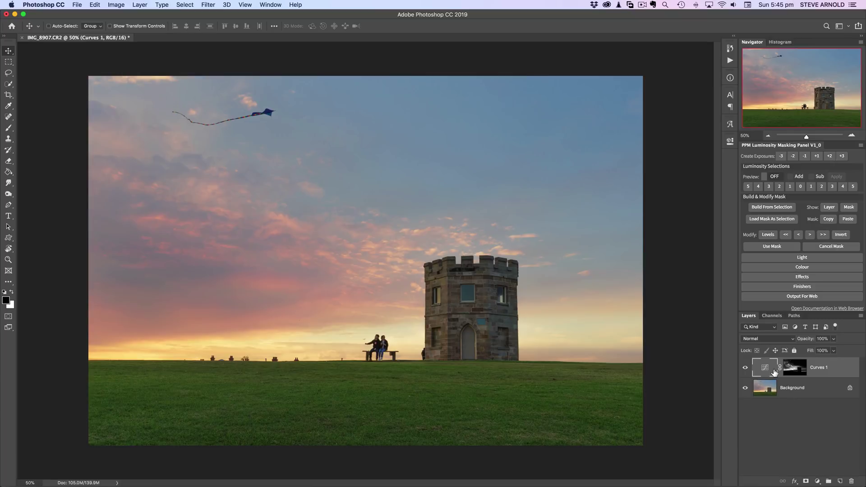
# - Add a Curves 2 layer and build its mask from a Color Range sample of the grass
pyautogui.click(817, 481)
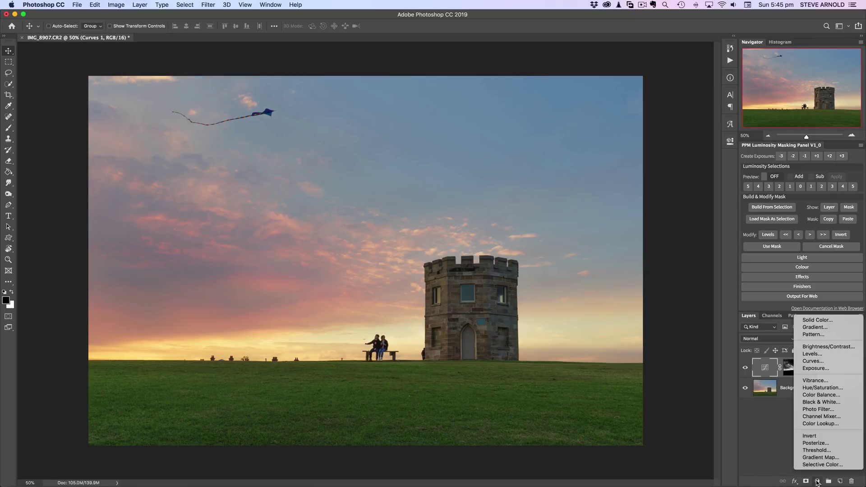
pyautogui.click(824, 365)
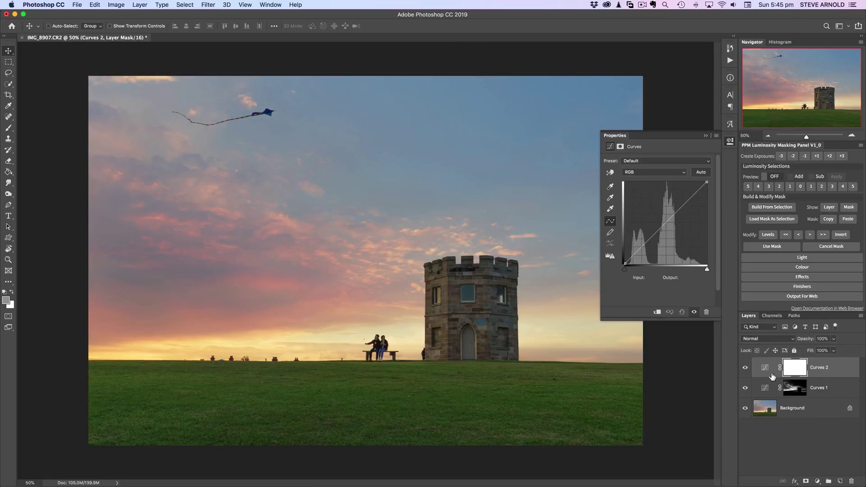
pyautogui.click(791, 369)
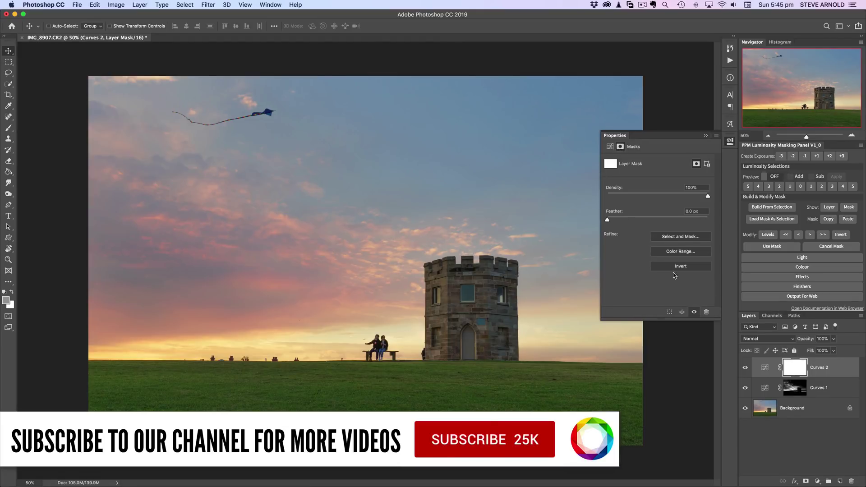
pyautogui.click(677, 252)
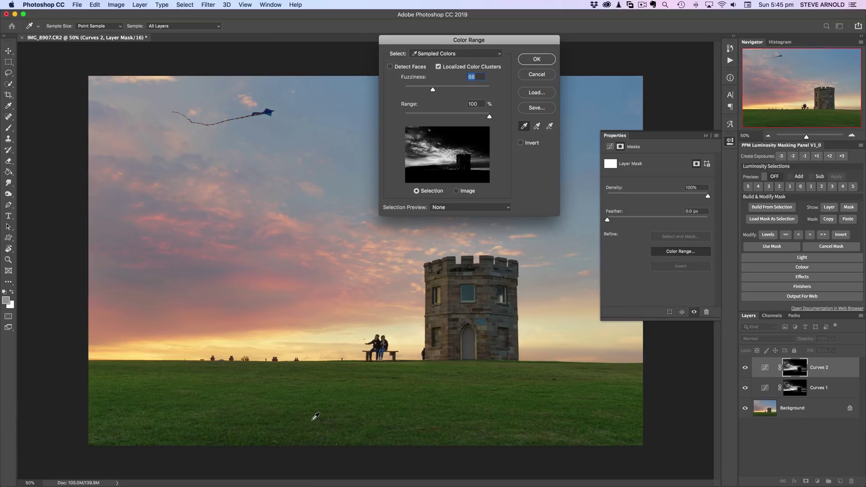
pyautogui.click(313, 416)
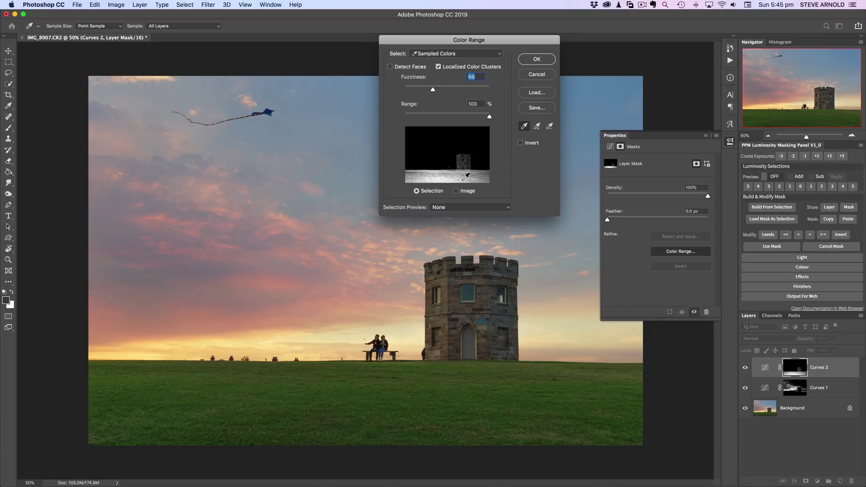
pyautogui.click(537, 58)
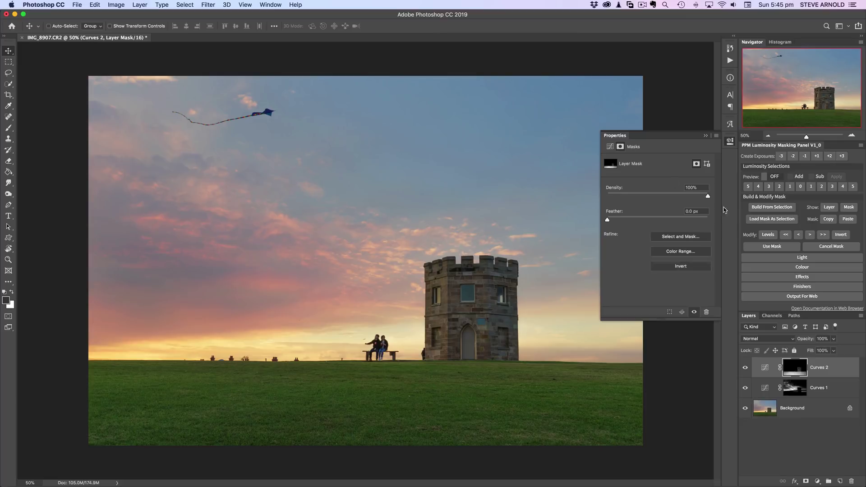
# - On Curves 2's Green channel, lift input 140 to output 157 to green the grass
pyautogui.click(764, 367)
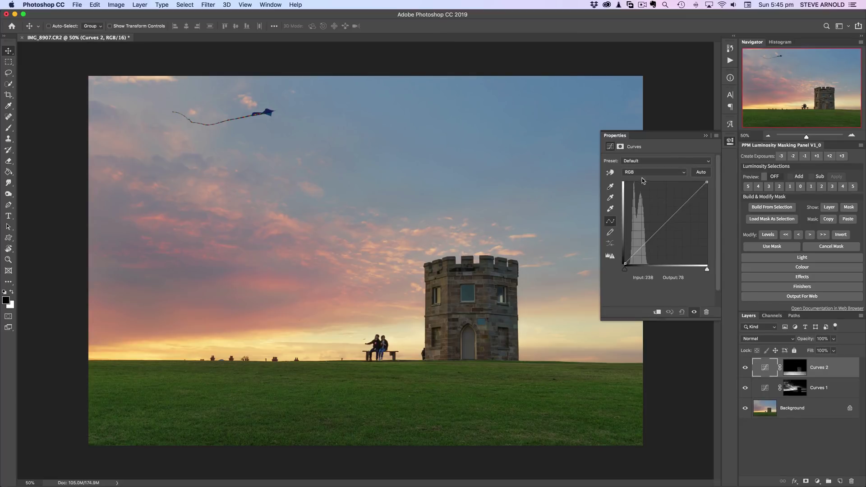
pyautogui.click(640, 173)
pyautogui.click(640, 185)
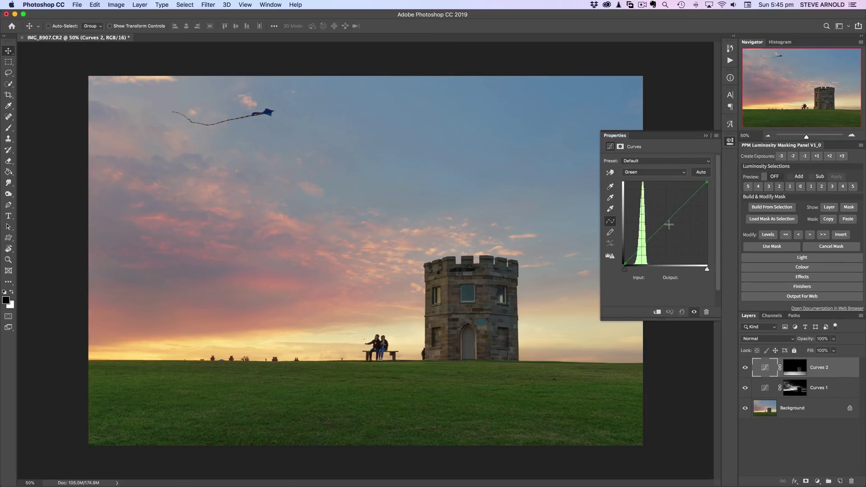
pyautogui.moveTo(669, 219); pyautogui.dragTo(670, 213)
# - Toggle Curves 2 off and on to compare before and after, then deselect layers and close Properties
pyautogui.click(745, 368)
pyautogui.click(745, 368)
pyautogui.click(805, 443)
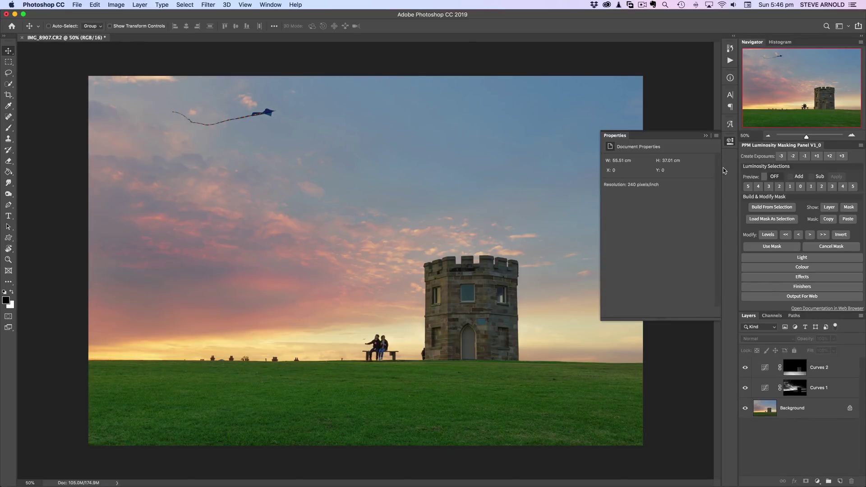
pyautogui.click(730, 142)
# - Add a Curves 3 layer and mask it to the sampled sky via Color Range at Fuzziness 115
pyautogui.click(817, 482)
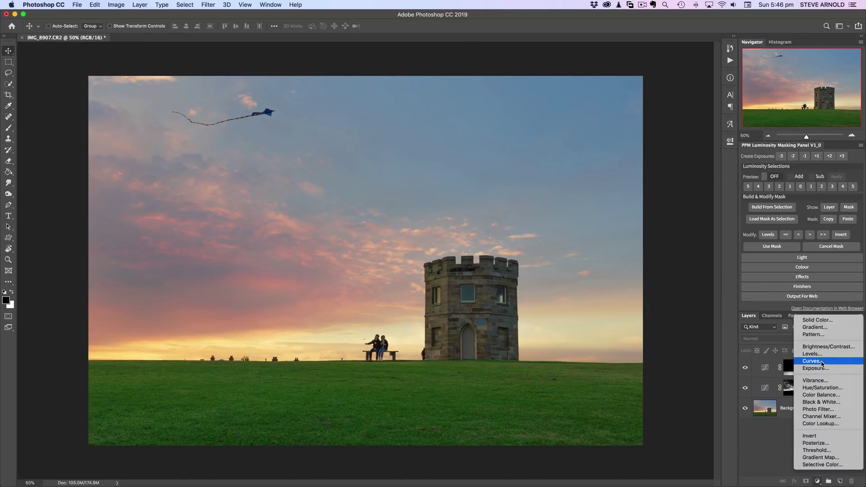
pyautogui.click(822, 362)
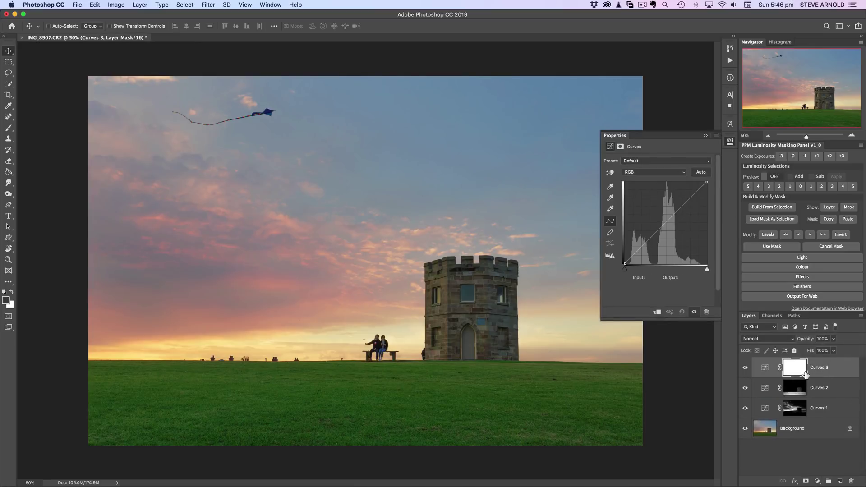
pyautogui.click(805, 373)
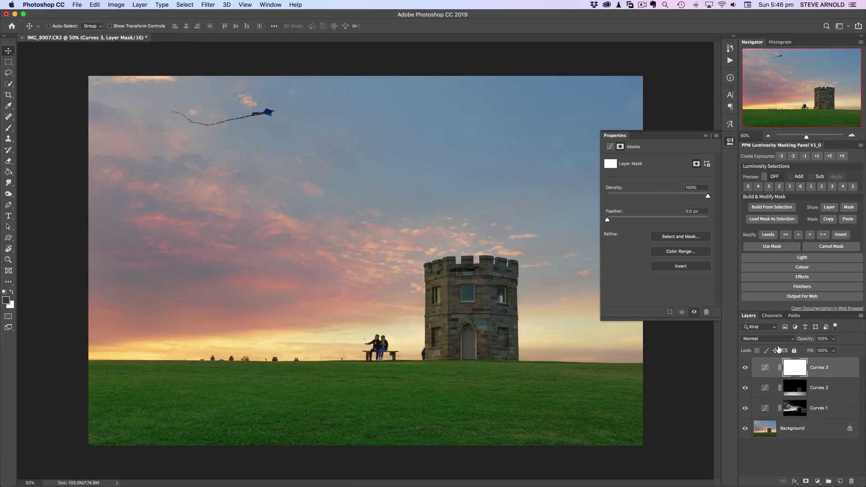
pyautogui.click(670, 252)
pyautogui.click(591, 108)
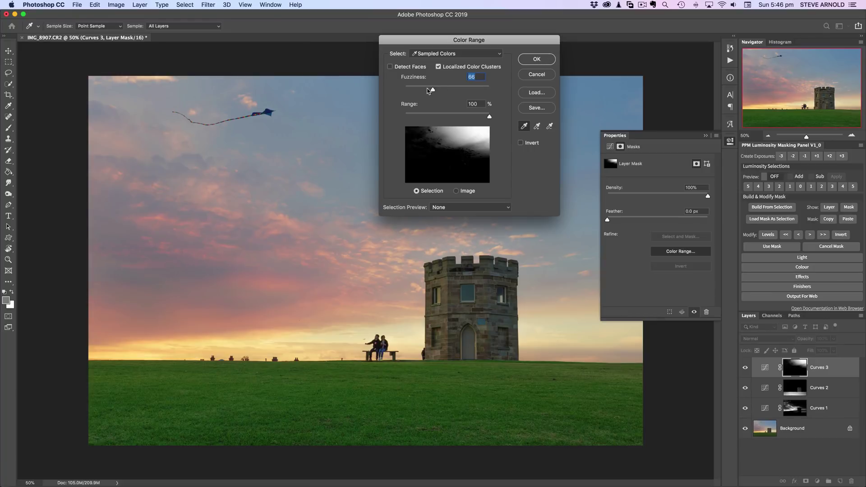
pyautogui.moveTo(431, 90); pyautogui.dragTo(453, 90)
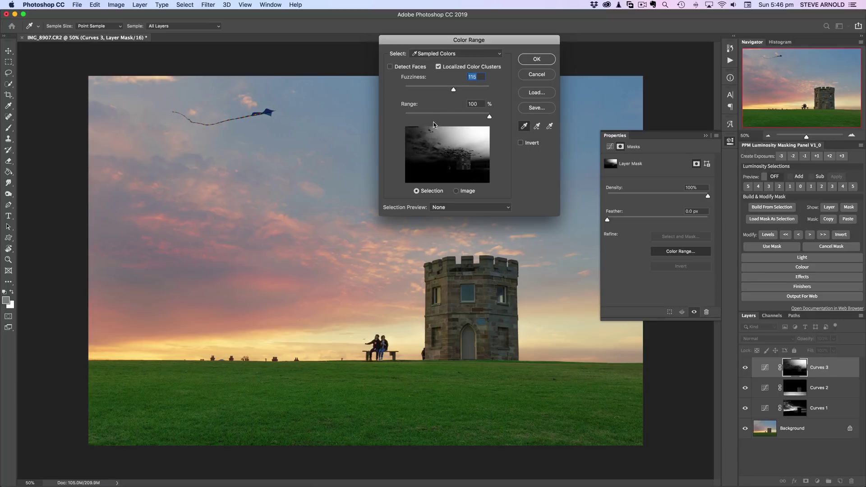
pyautogui.click(537, 60)
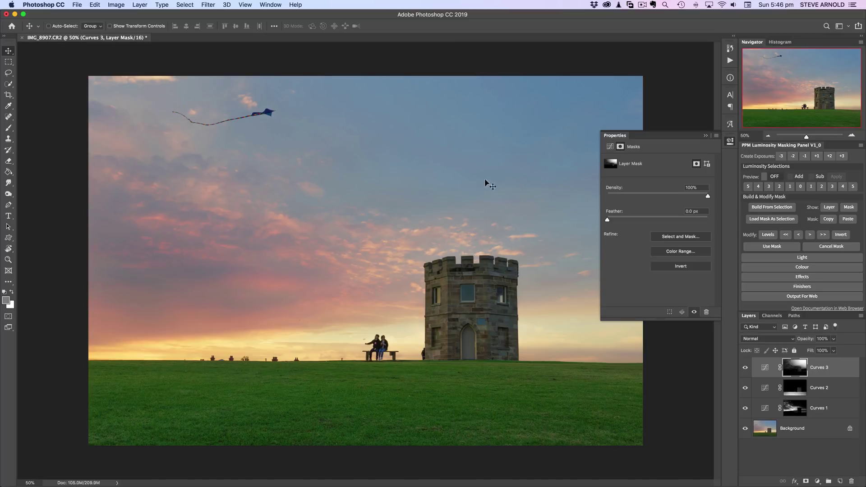
# - On Curves 3's Blue channel, lift input 147 to output 181 to deepen the sky
pyautogui.click(764, 368)
pyautogui.click(654, 172)
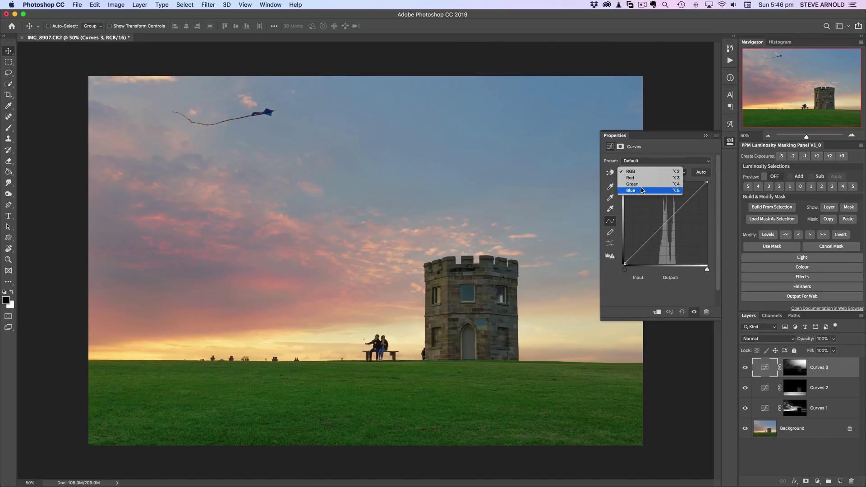
pyautogui.click(656, 189)
pyautogui.moveTo(672, 216); pyautogui.dragTo(672, 205)
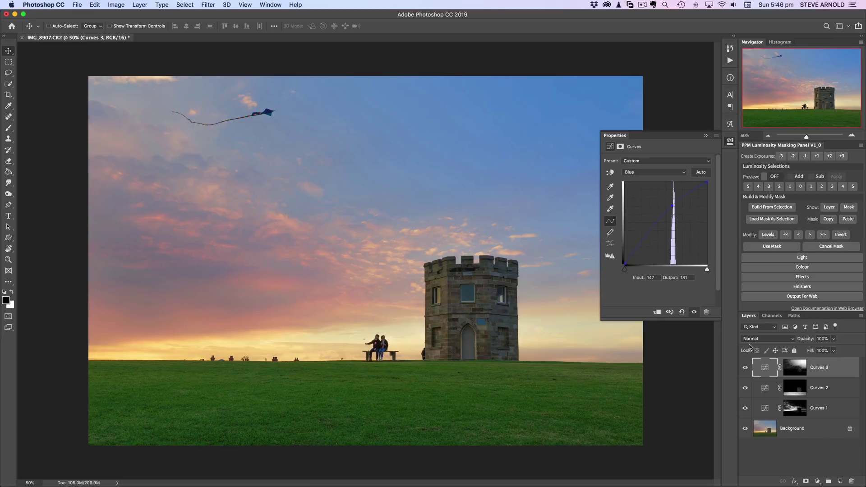
pyautogui.click(731, 142)
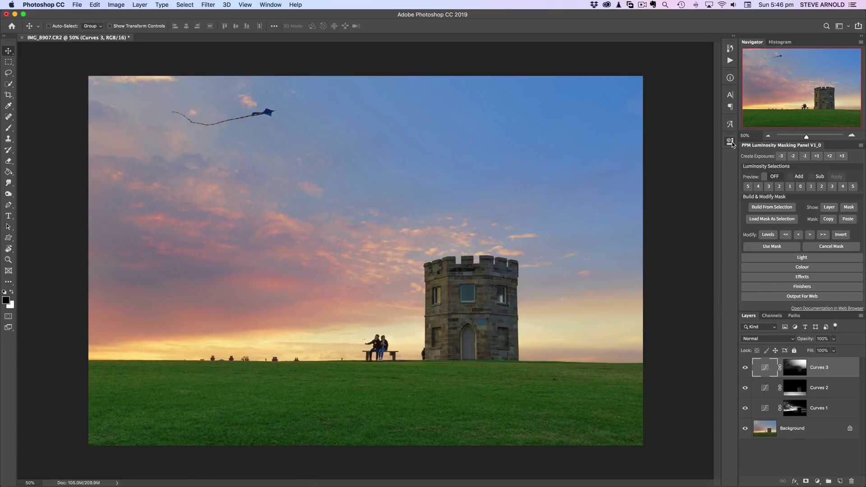
pyautogui.doubleClick(771, 372)
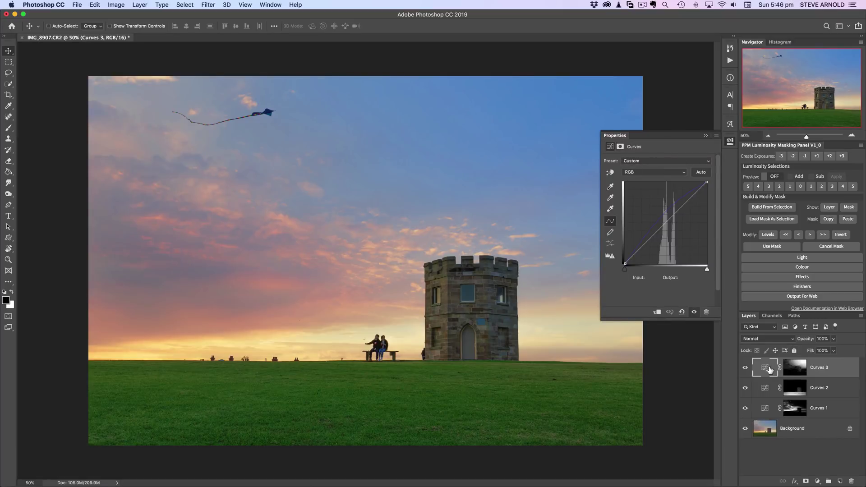
# - Show the Curves 3 layer mask settings (Density 100%, Feather 0.0 px) in Properties
pyautogui.click(620, 148)
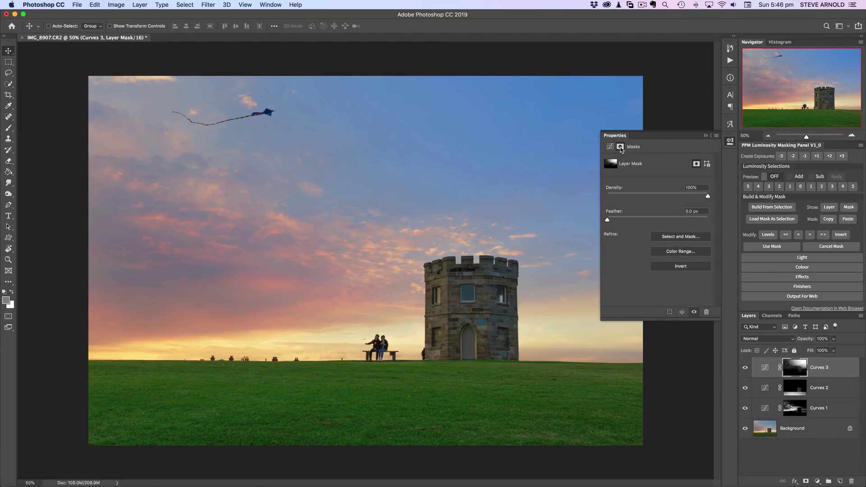